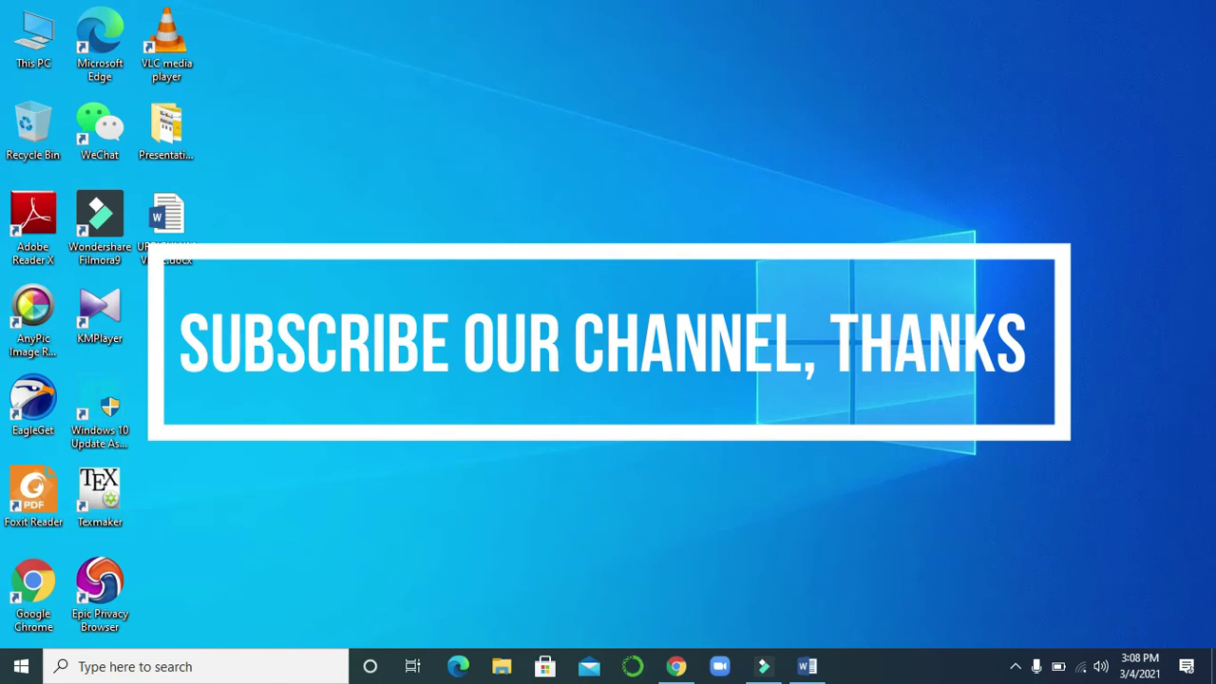
pyautogui.click(808, 666)
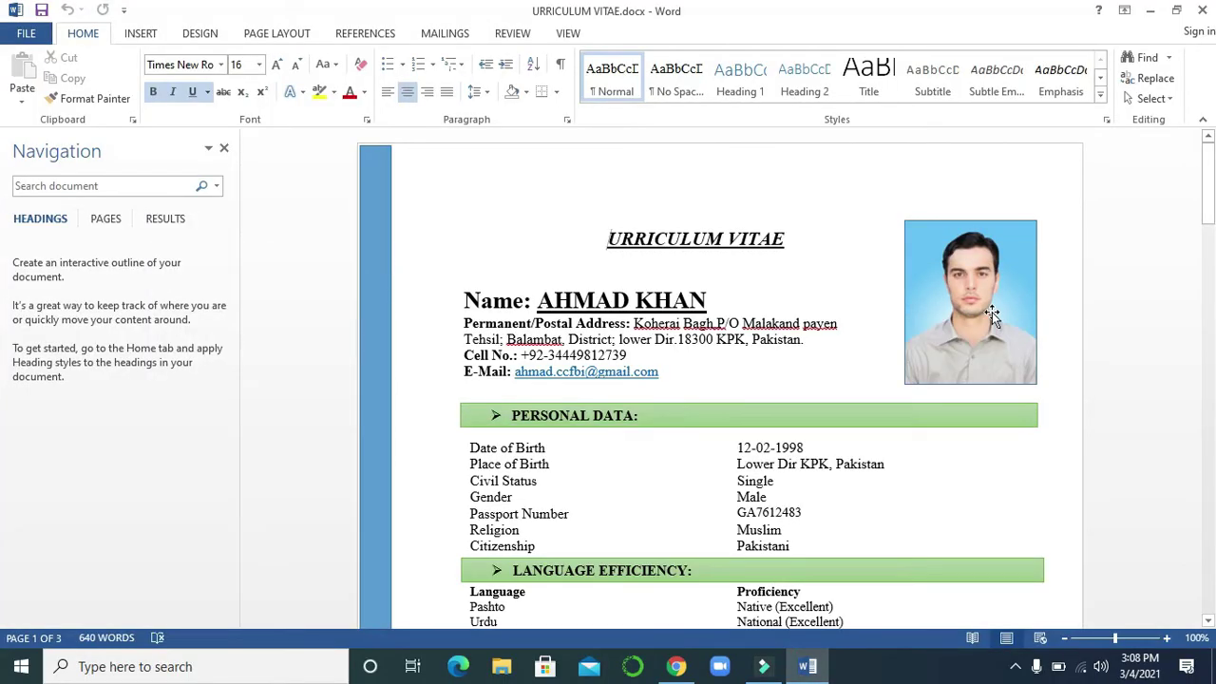
pyautogui.moveTo(1207, 180); pyautogui.dragTo(1208, 404)
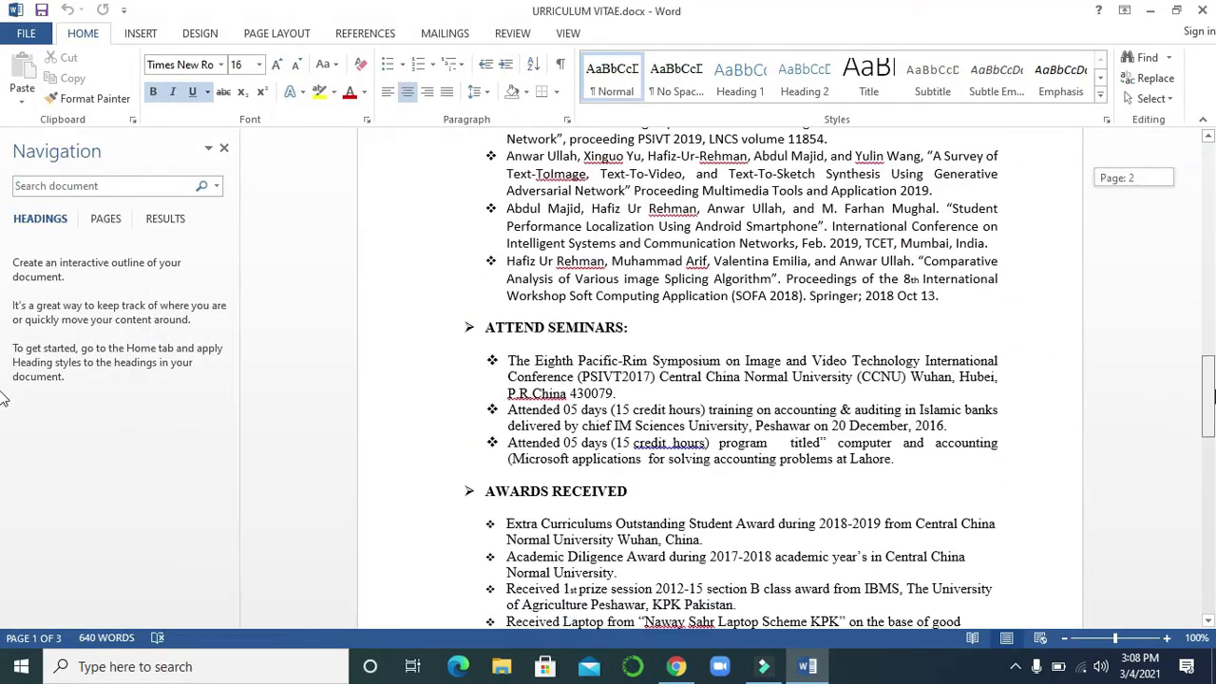
pyautogui.moveTo(3, 404); pyautogui.dragTo(3, 154)
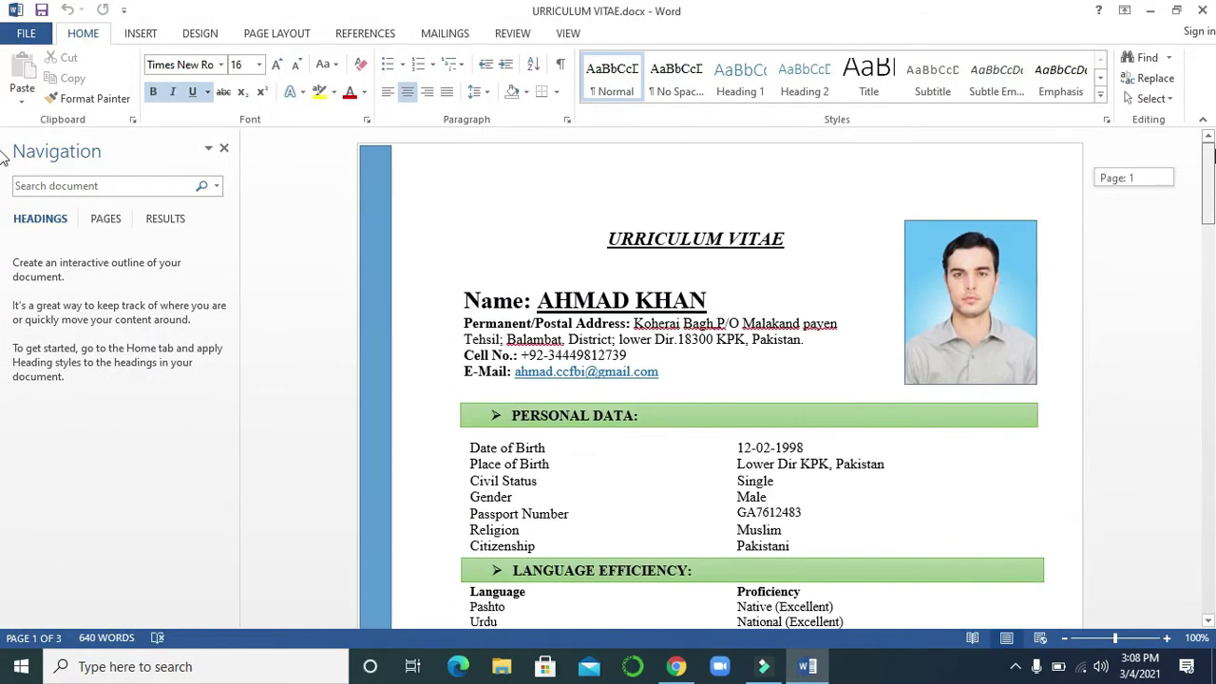
pyautogui.tripleClick(823, 240)
pyautogui.click(537, 245)
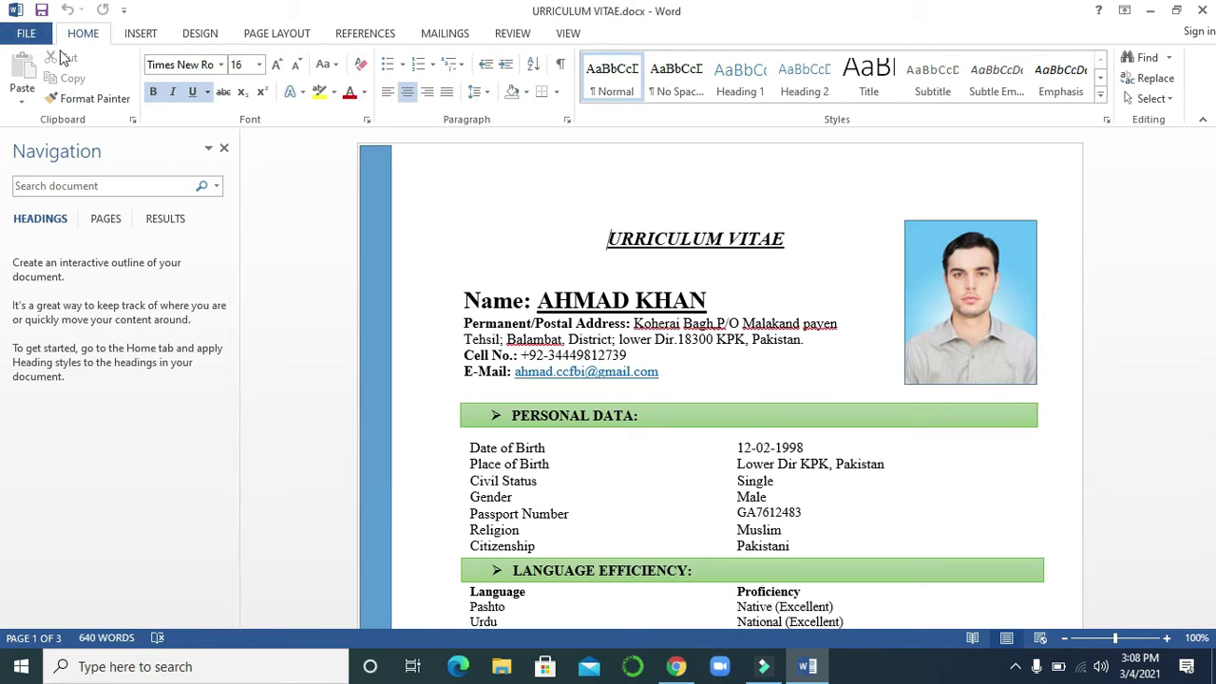
# - Save the CV as a PDF (*.pdf) on the Desktop using Save As
pyautogui.click(29, 36)
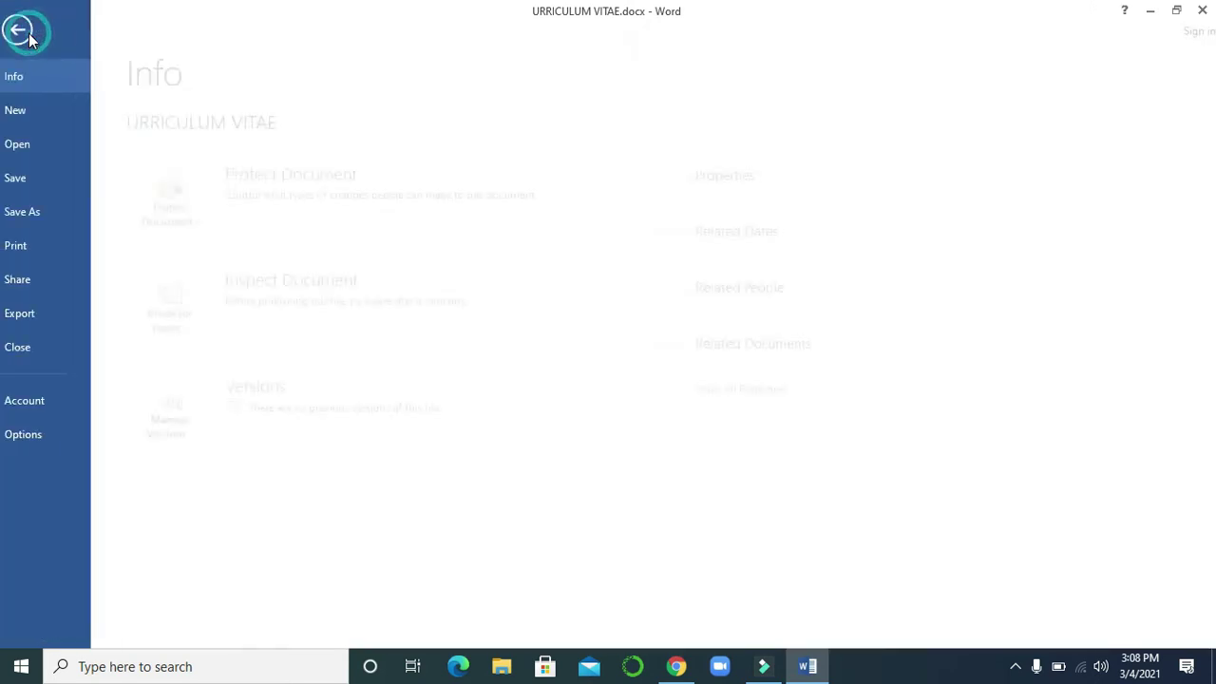
pyautogui.click(55, 215)
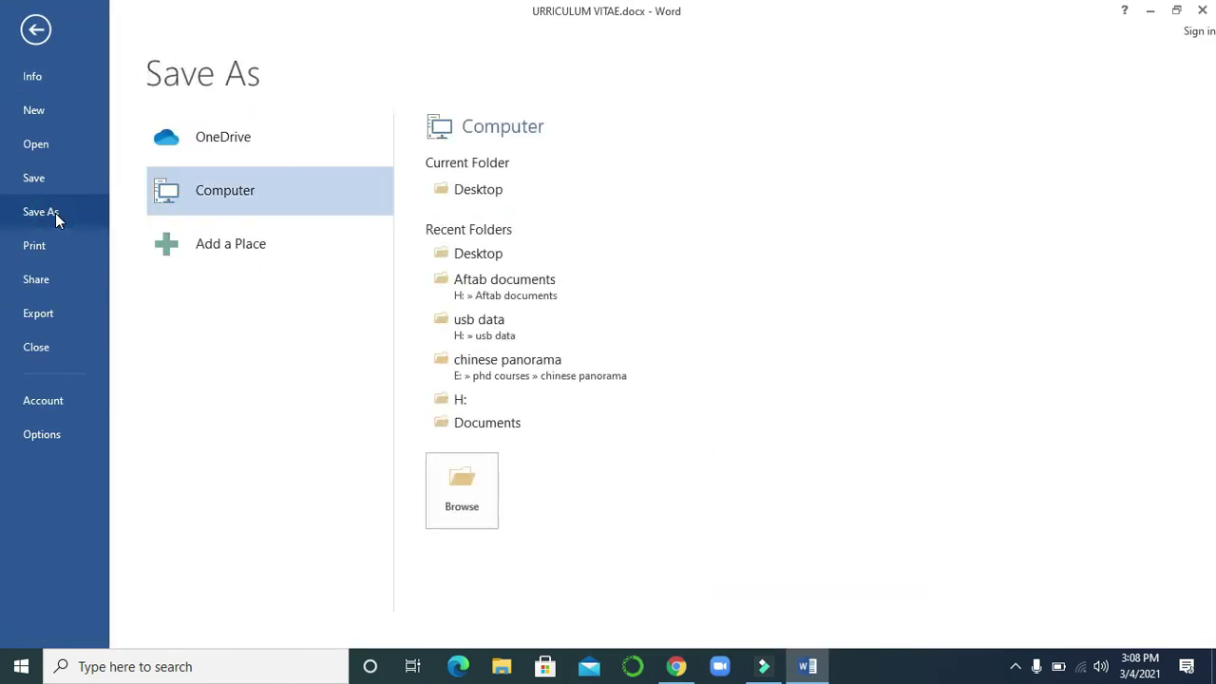
pyautogui.click(510, 189)
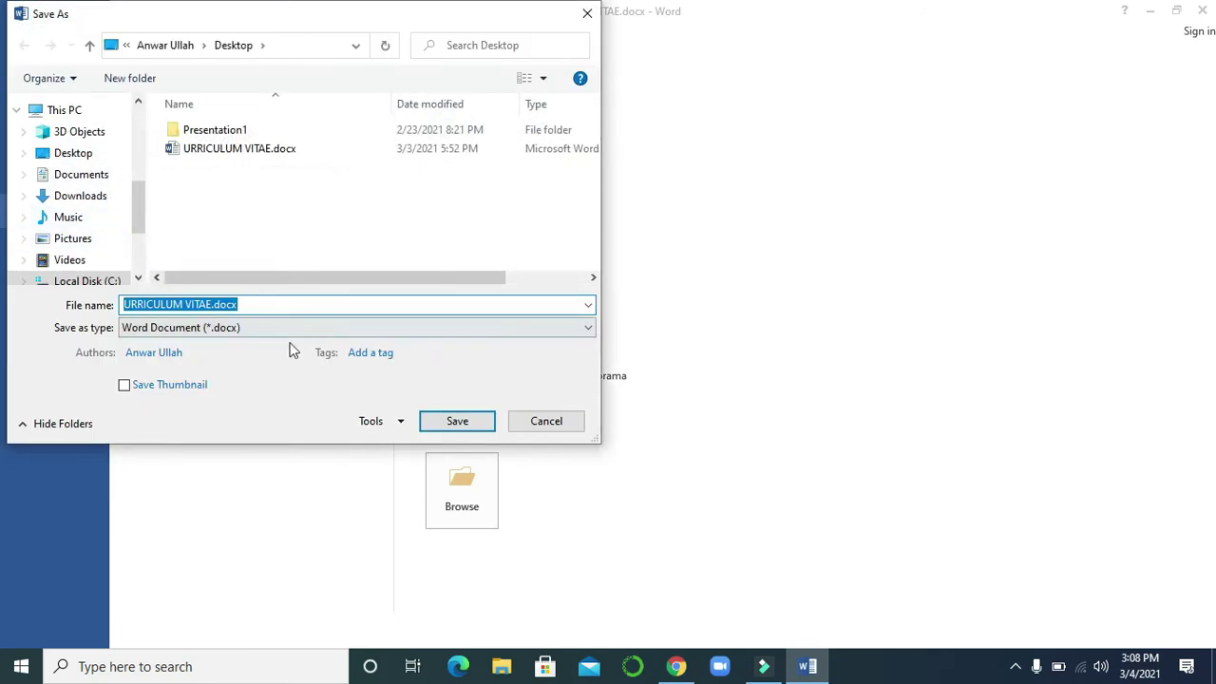
pyautogui.click(561, 330)
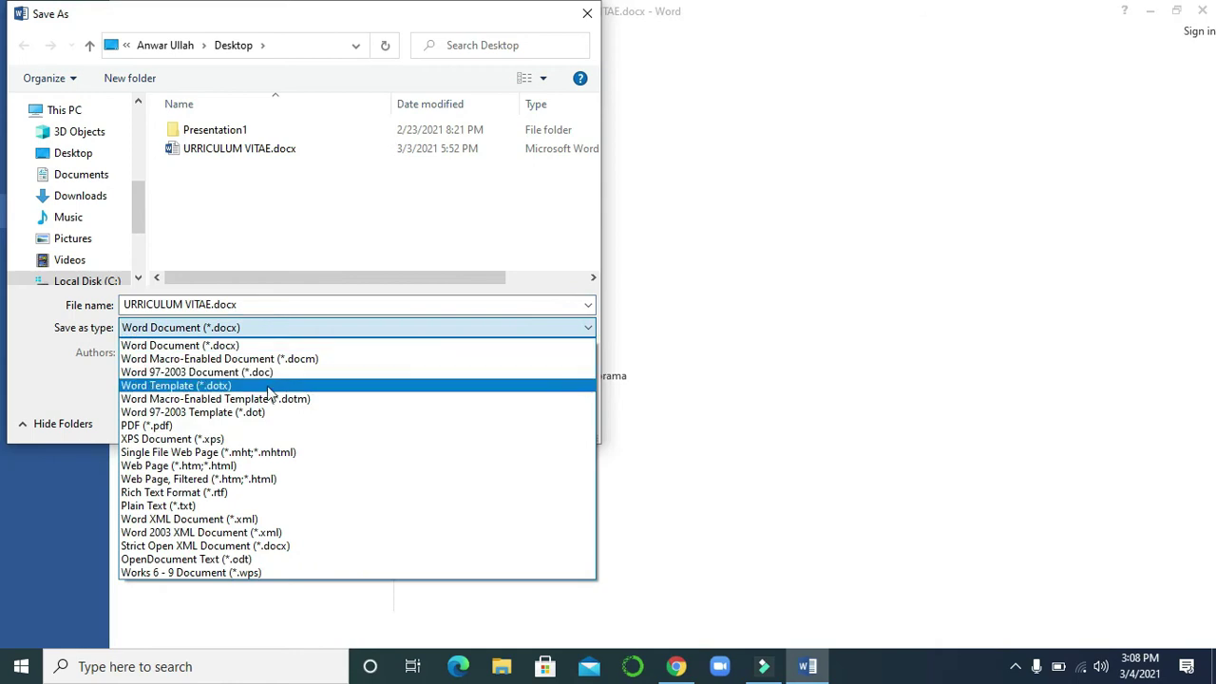
pyautogui.click(194, 426)
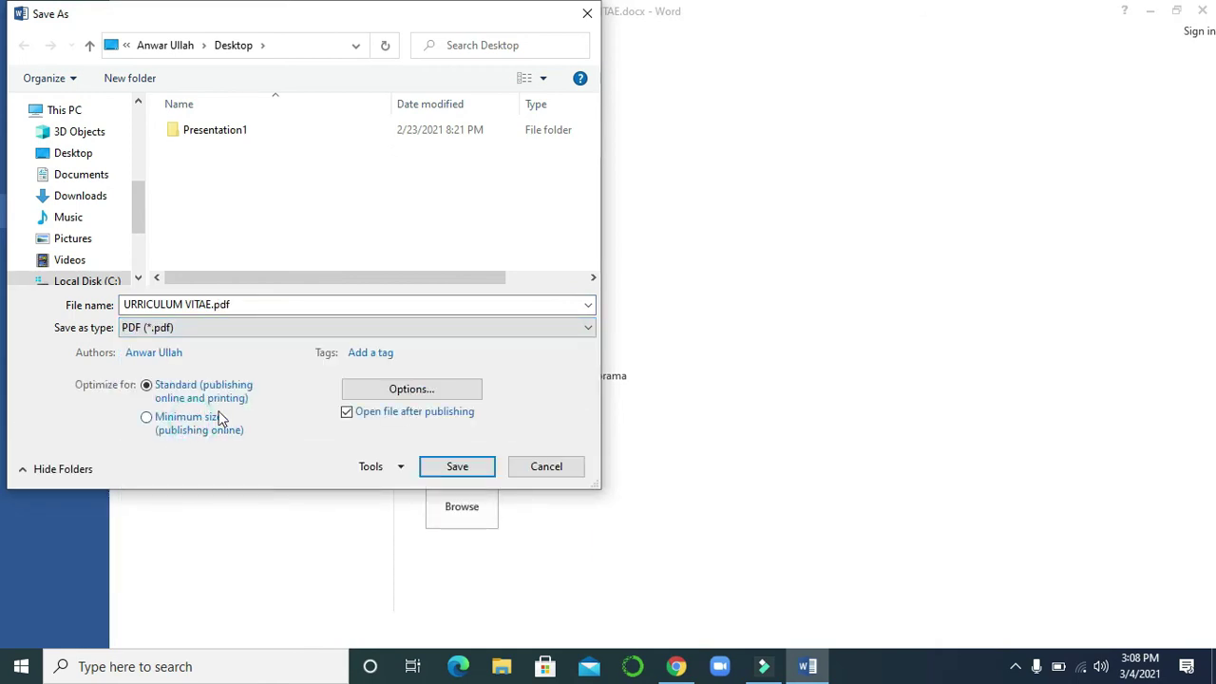
pyautogui.click(454, 472)
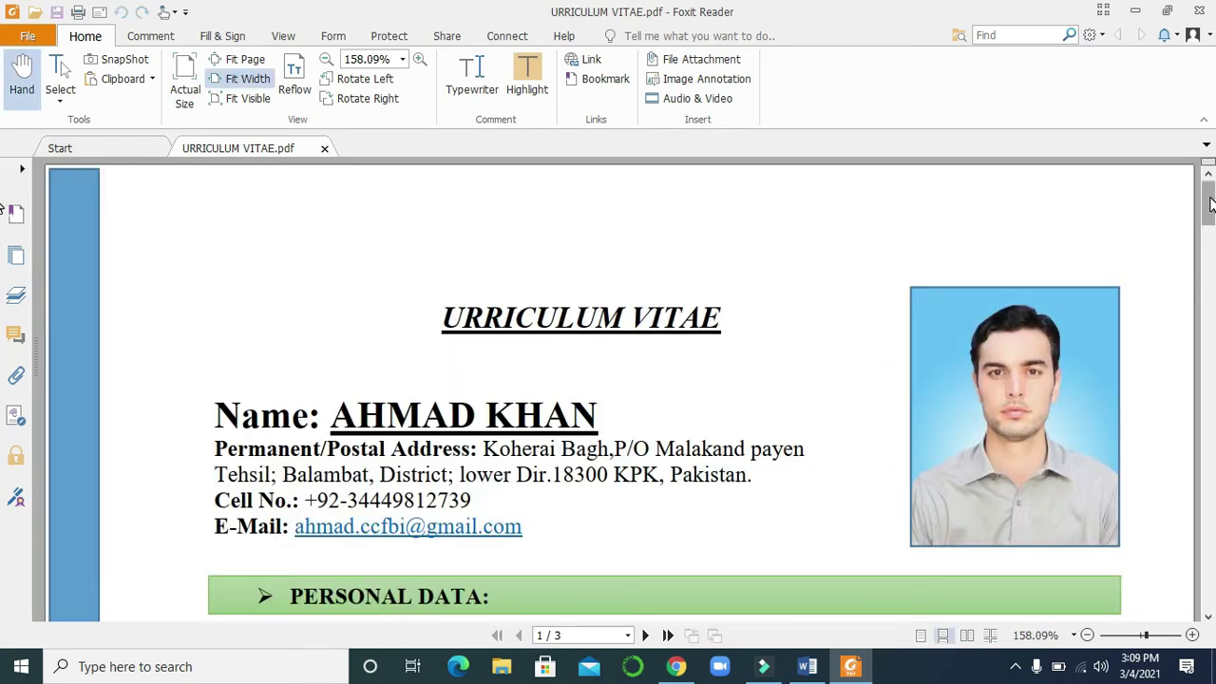
# - Scroll through the exported CV PDF in Foxit Reader, then close the viewer
pyautogui.moveTo(1209, 204)
pyautogui.mouseDown()
pyautogui.moveTo(1213, 516)
pyautogui.moveTo(1202, 8)
pyautogui.mouseUp()
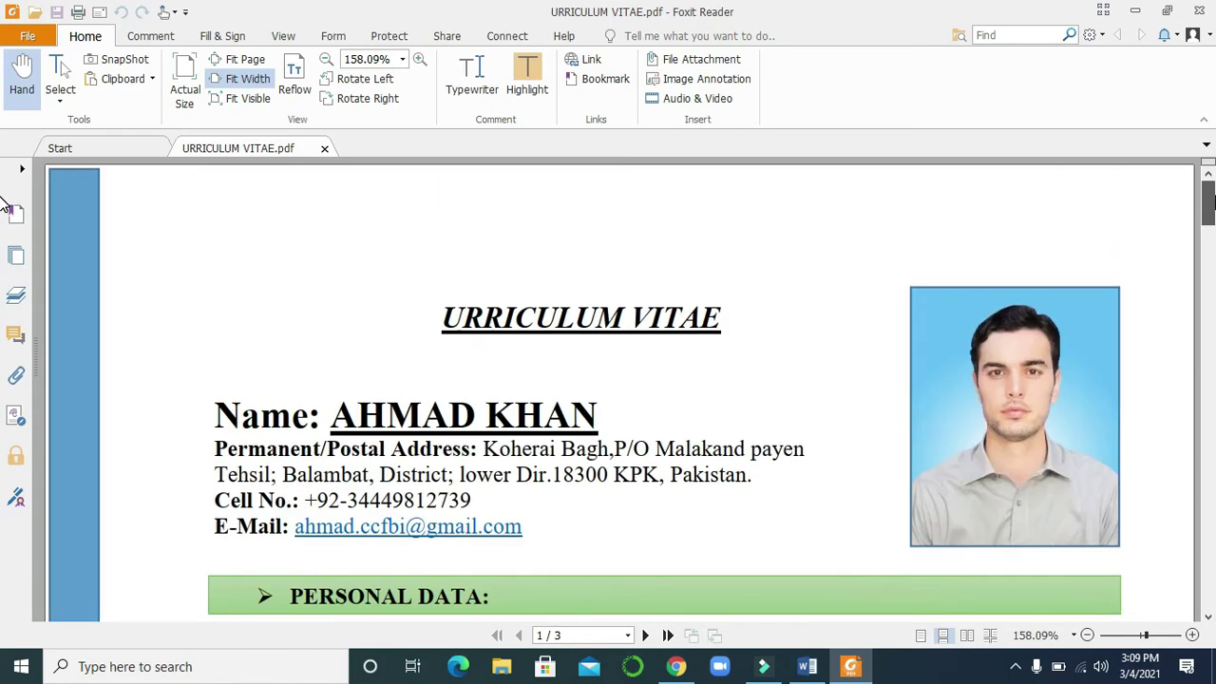
pyautogui.click(1201, 10)
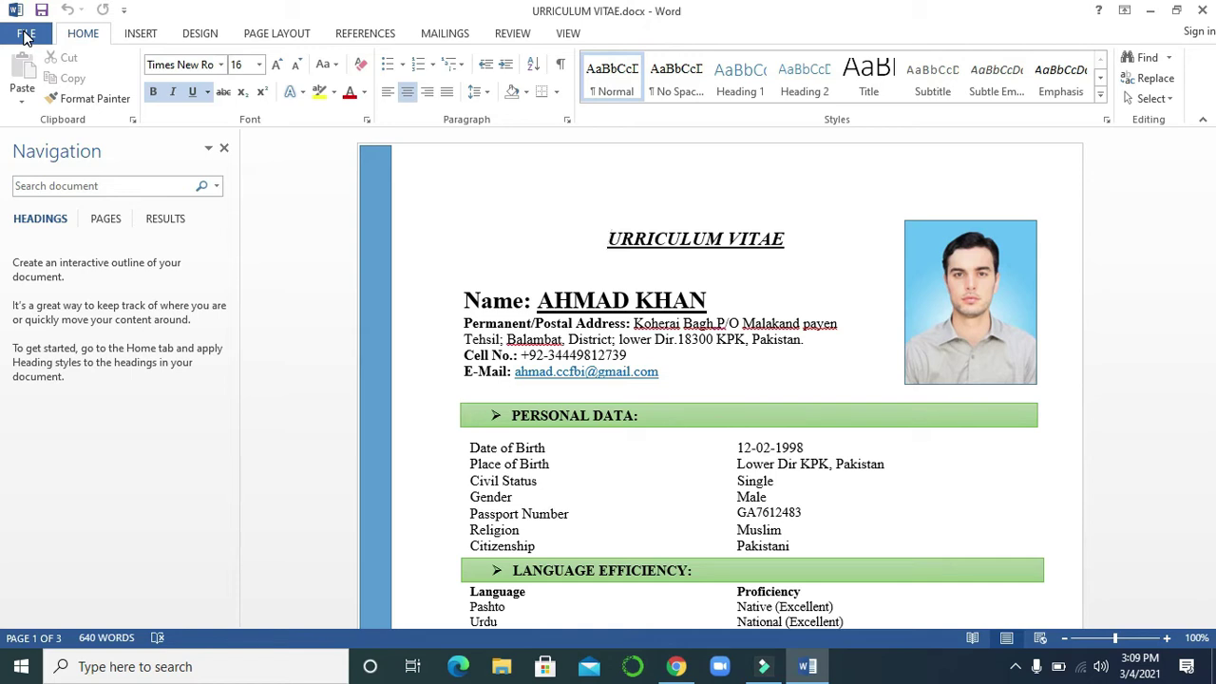
# - Print the CV with Microsoft Print to PDF, saving the file as CV on the Desktop
pyautogui.click(25, 36)
pyautogui.click(26, 37)
pyautogui.click(29, 37)
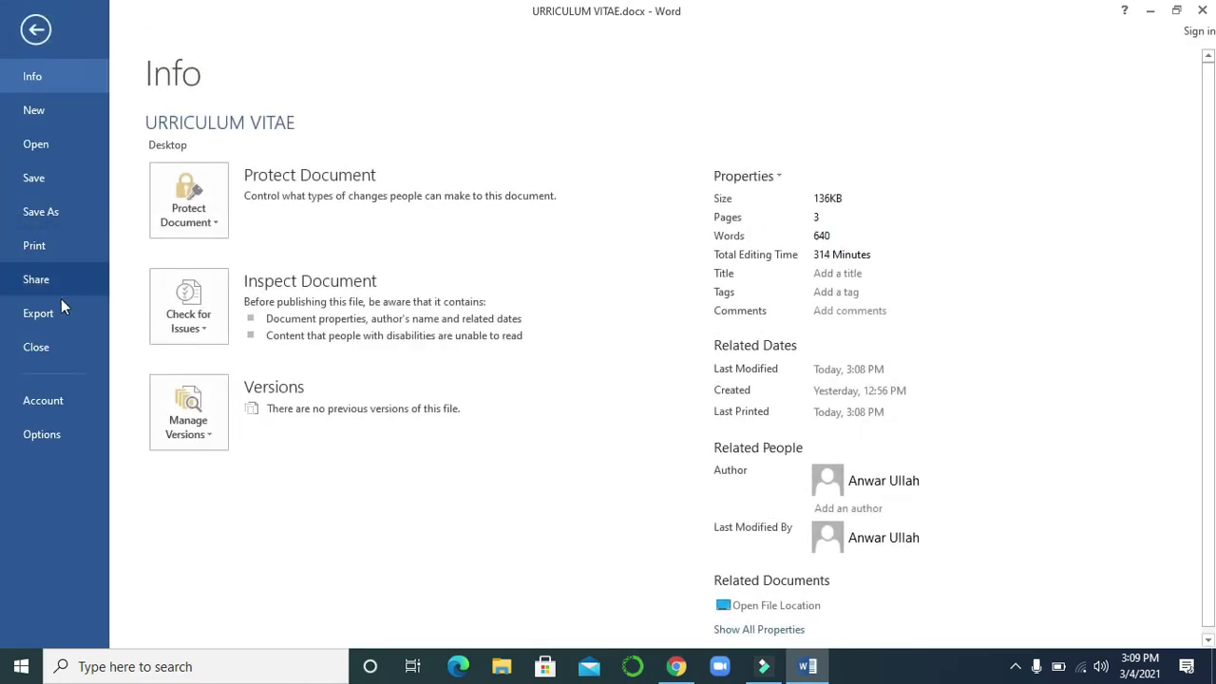
pyautogui.click(36, 247)
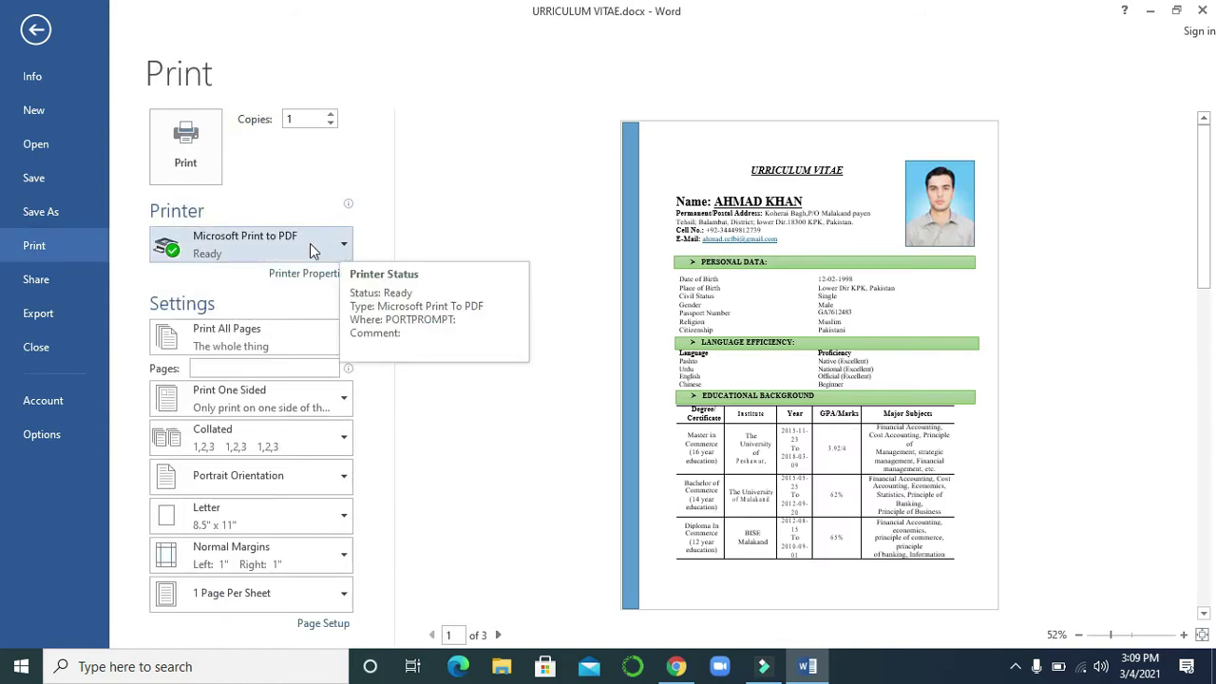
pyautogui.moveTo(251, 244)
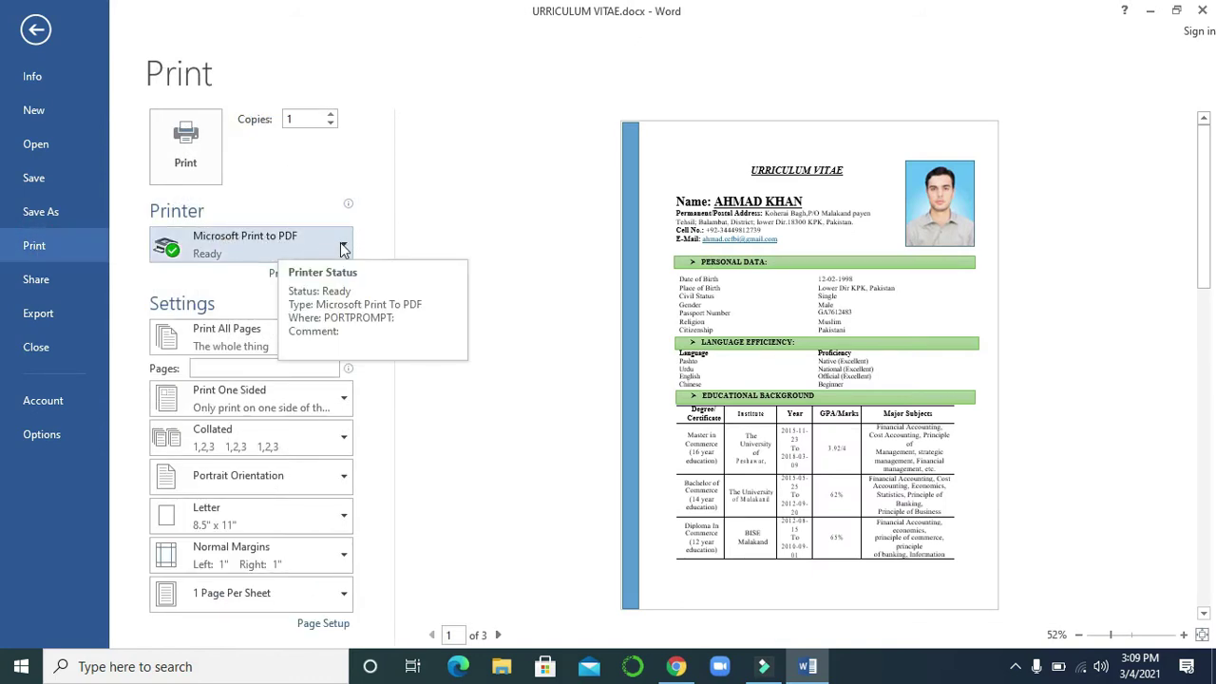
pyautogui.click(343, 246)
pyautogui.click(343, 247)
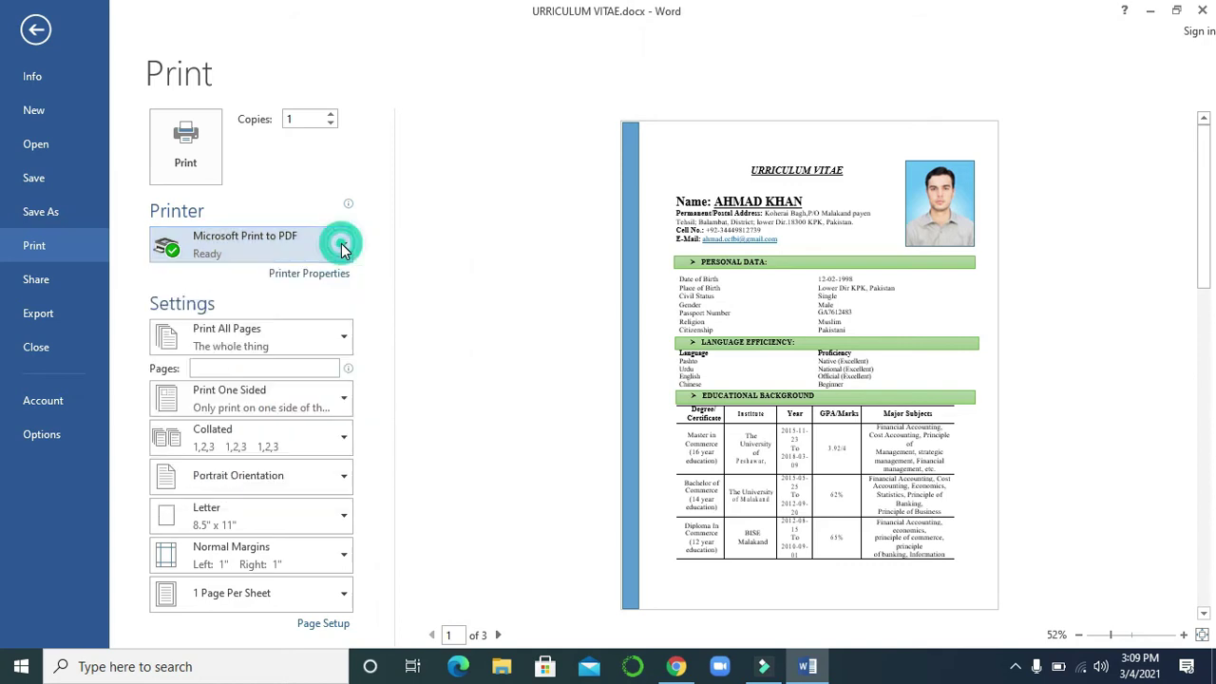
pyautogui.click(186, 152)
pyautogui.write('CV')
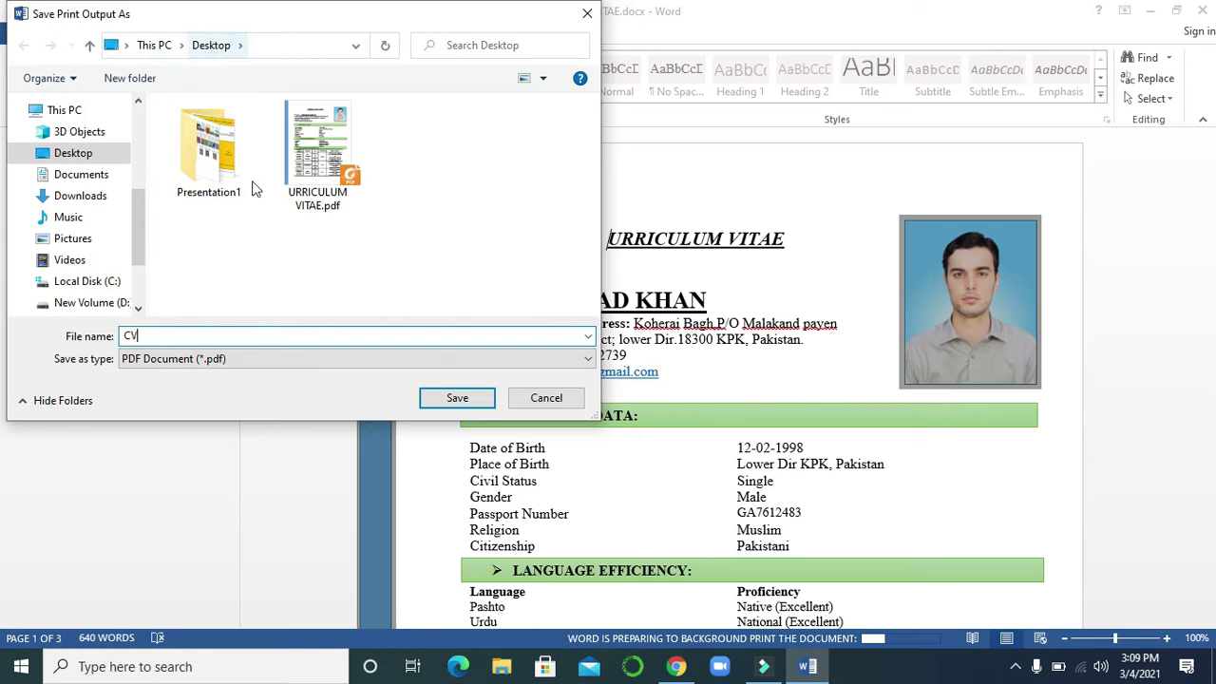
pyautogui.click(459, 401)
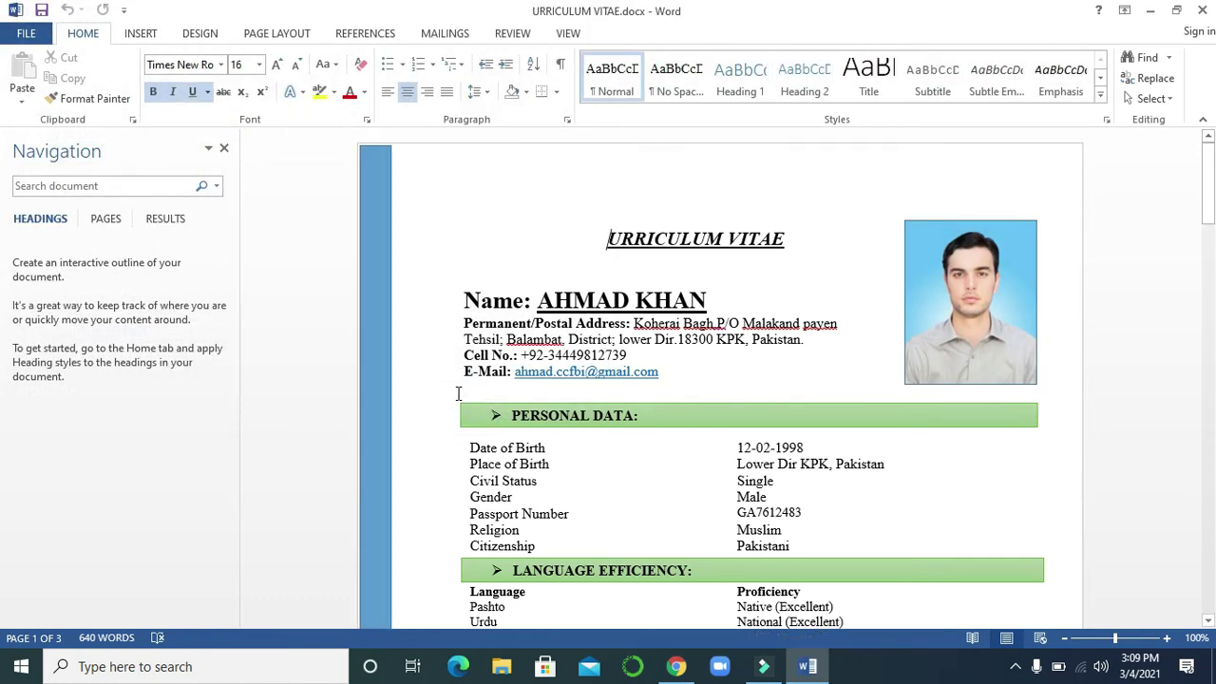
# - Minimize Word, open CV.pdf from the desktop, page through its three pages, then close it
pyautogui.click(1149, 10)
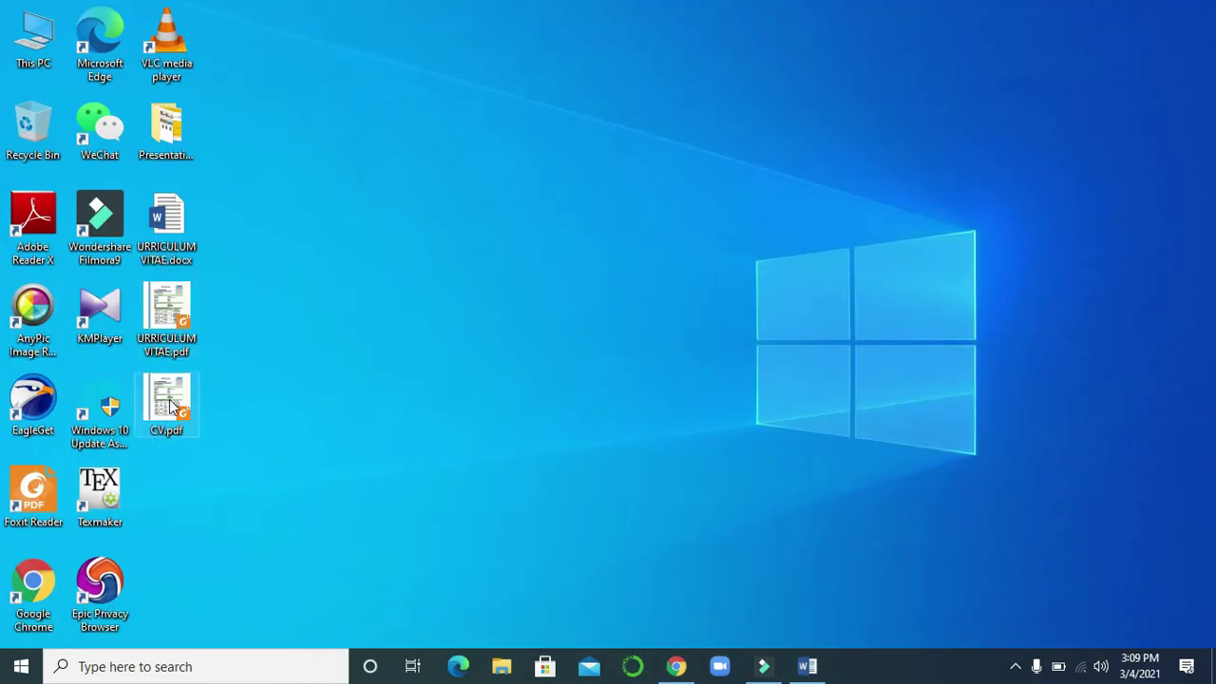
pyautogui.doubleClick(171, 399)
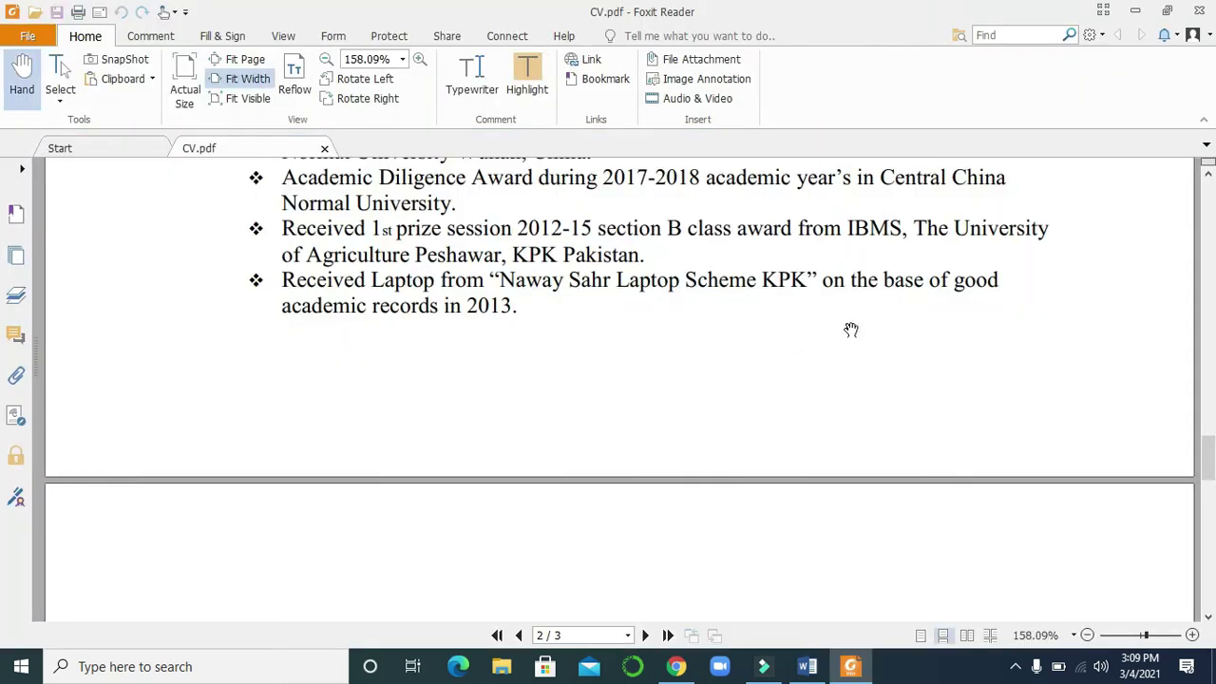
pyautogui.moveTo(1207, 458); pyautogui.dragTo(1207, 175)
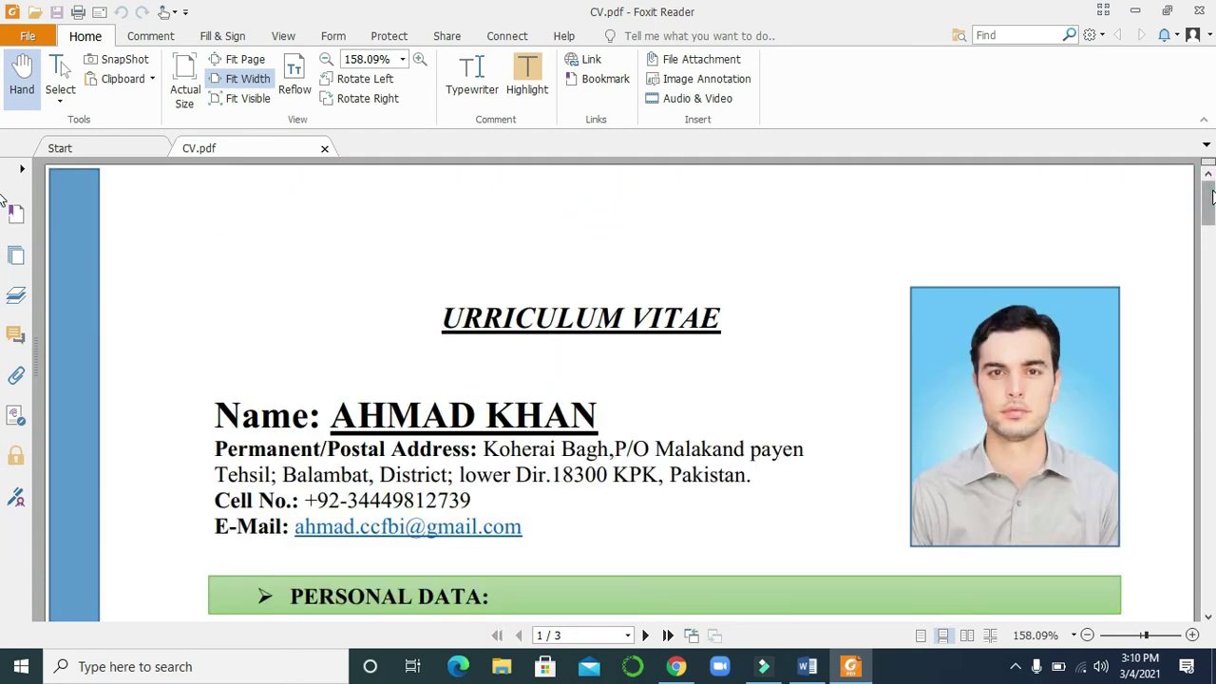
pyautogui.moveTo(1212, 176)
pyautogui.mouseDown()
pyautogui.moveTo(1211, 201)
pyautogui.moveTo(3, 116)
pyautogui.mouseUp()
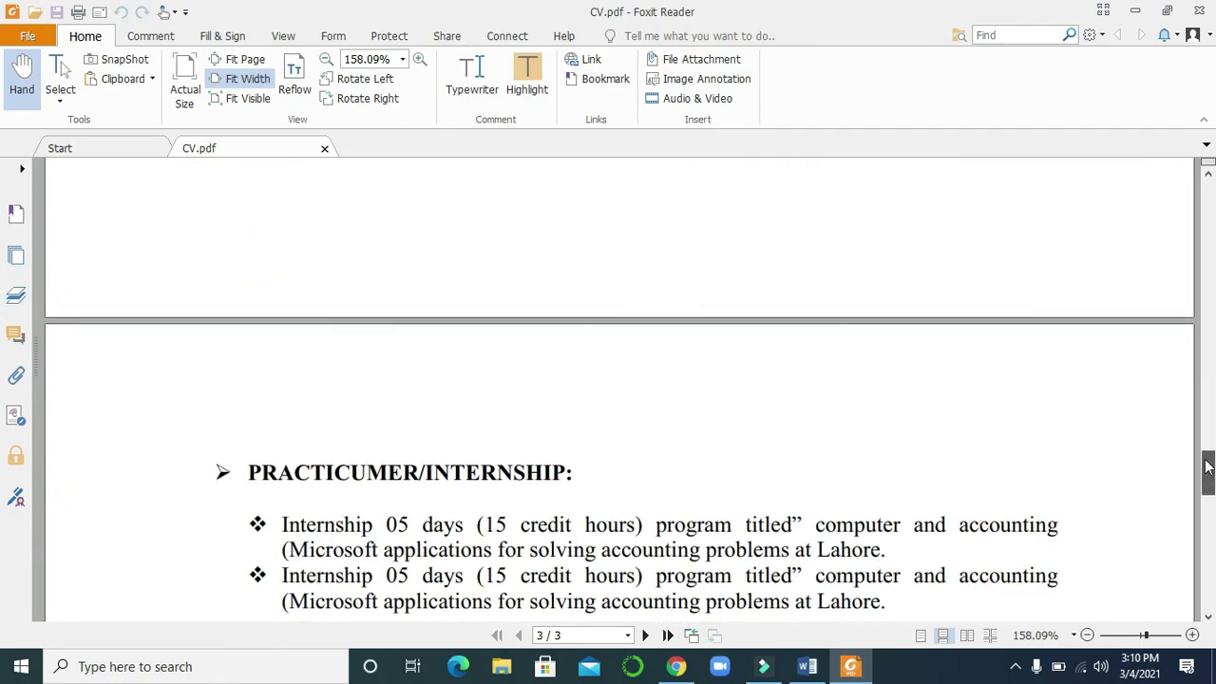
pyautogui.click(1199, 10)
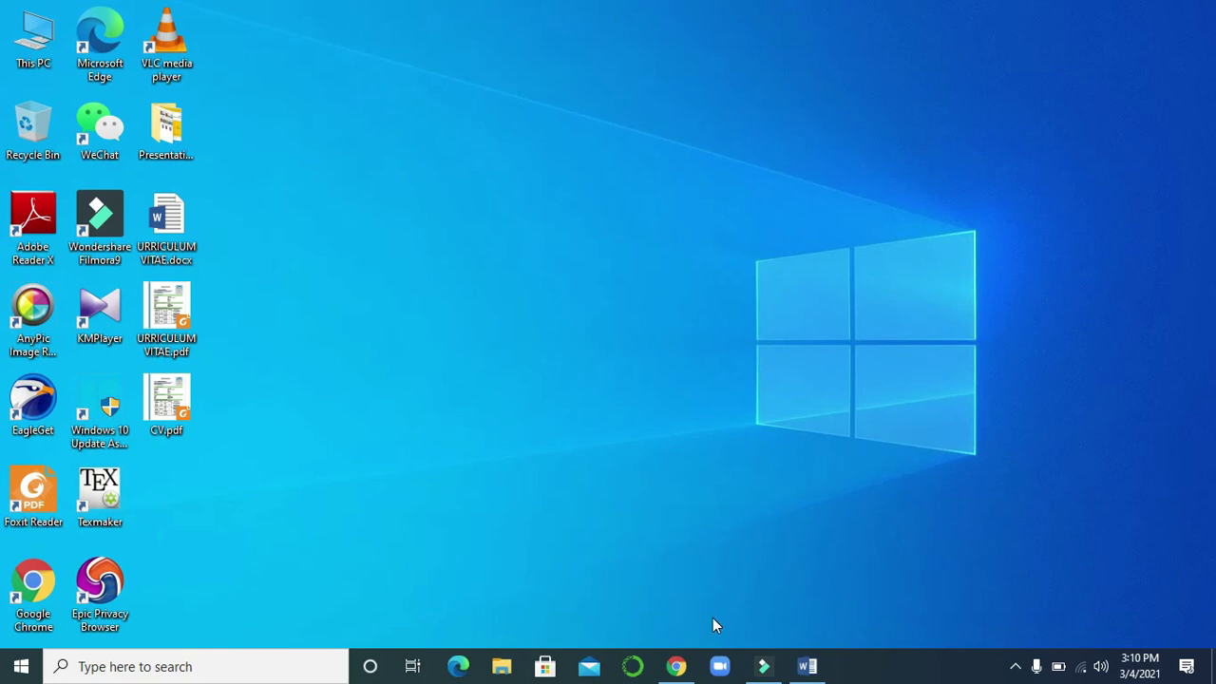
# - Switch to Chrome and scroll to the top of the pdf2docx.com converter page
pyautogui.click(674, 668)
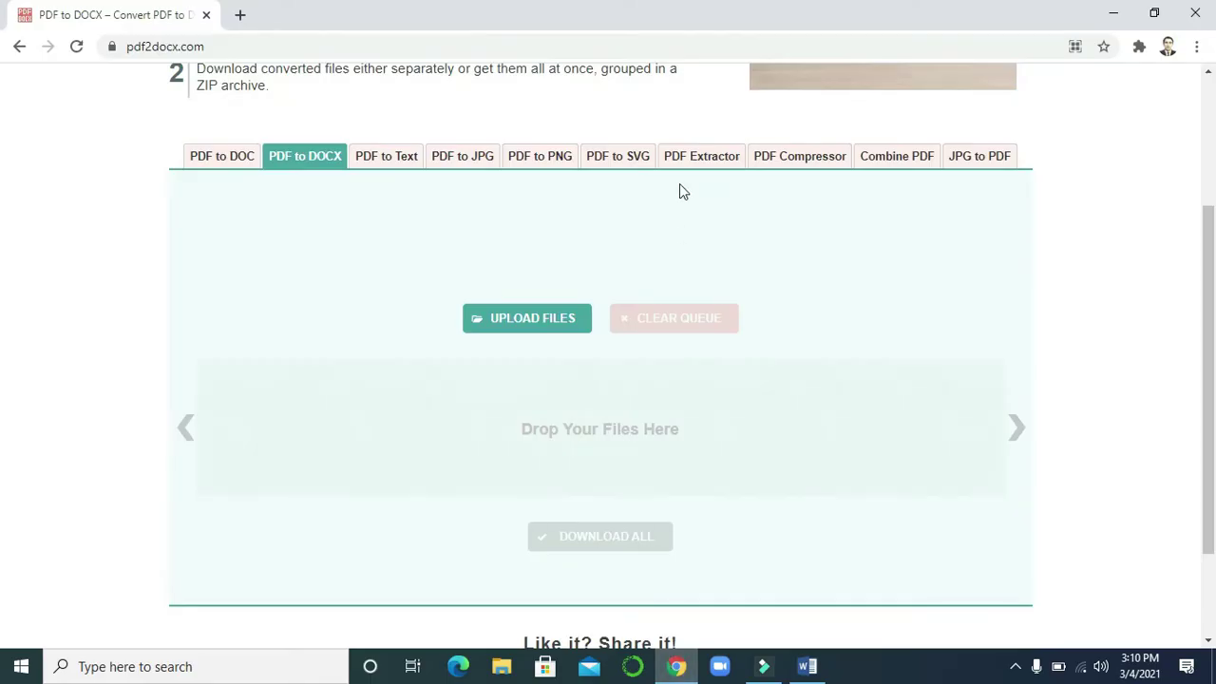
pyautogui.scroll(3, 3, 277)
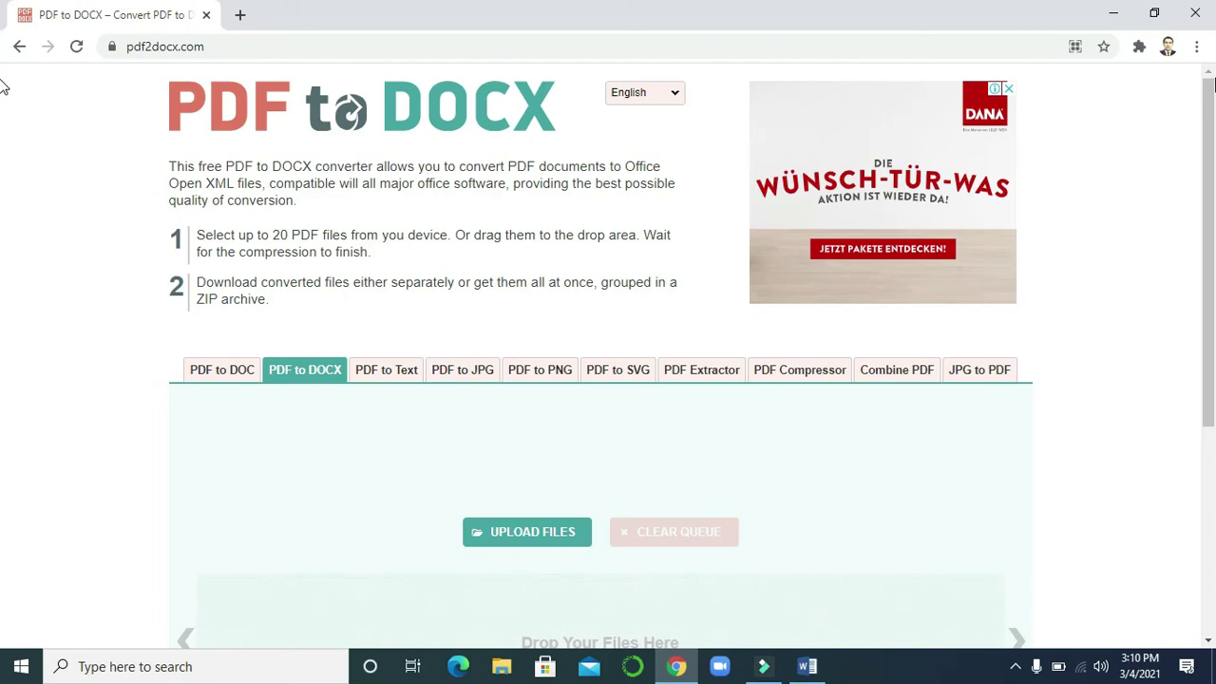
pyautogui.click(264, 46)
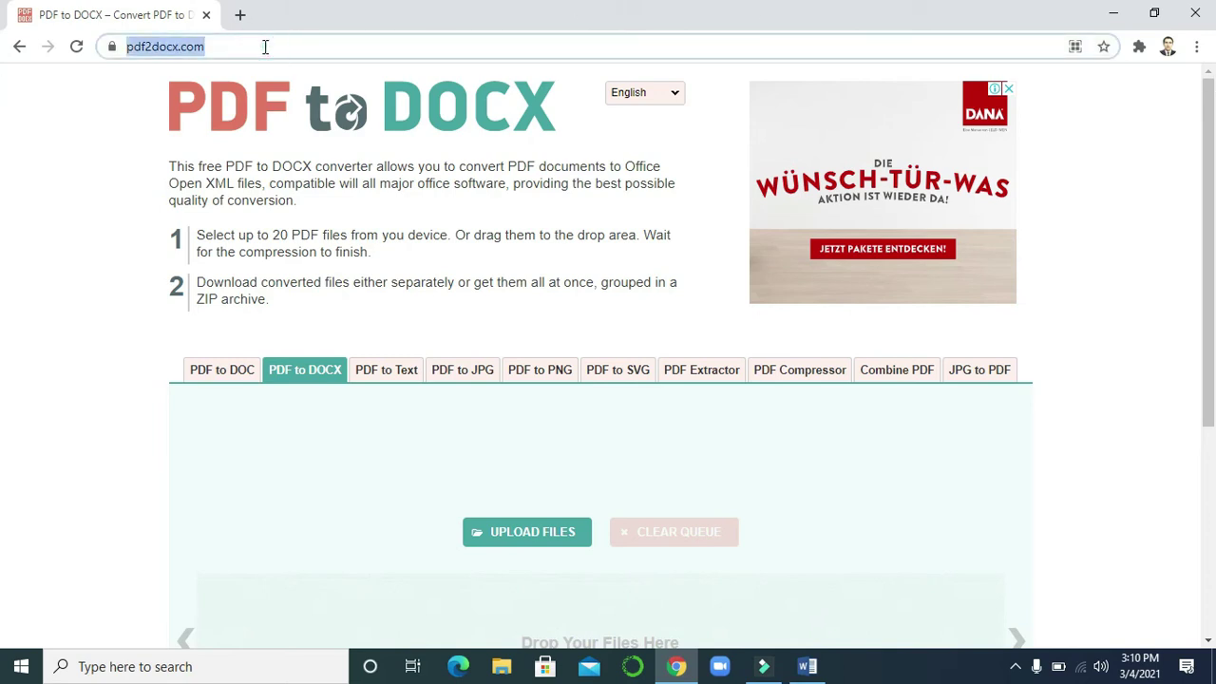
pyautogui.click(1124, 313)
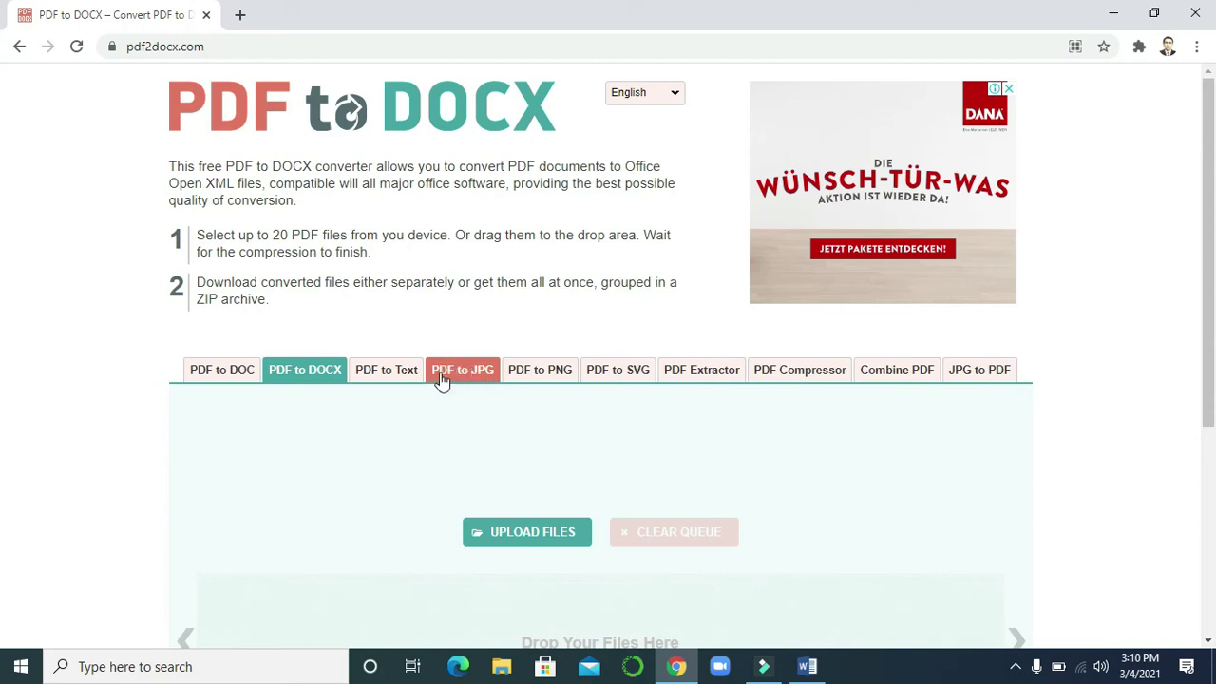
pyautogui.click(522, 371)
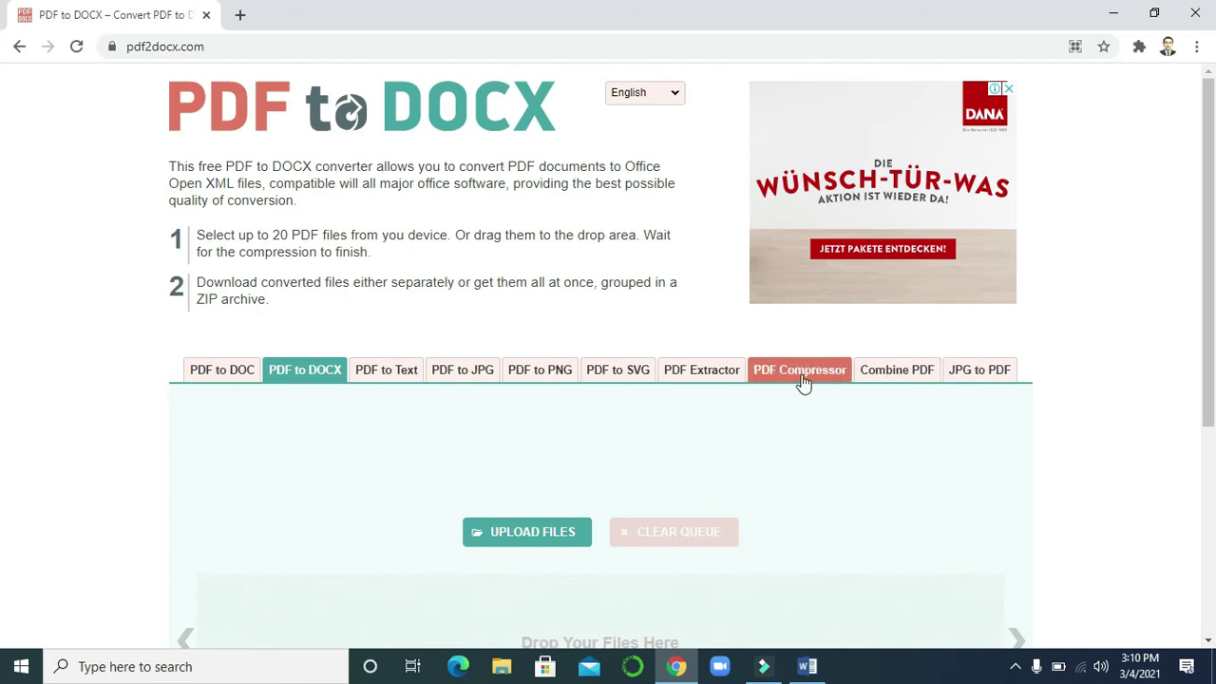
# - Upload URRICULUM VITAE.docx from the Desktop, which the site rejects as not a PDF
pyautogui.moveTo(1210, 285); pyautogui.dragTo(1212, 445)
pyautogui.scroll(-1, 1213, 445)
pyautogui.click(544, 260)
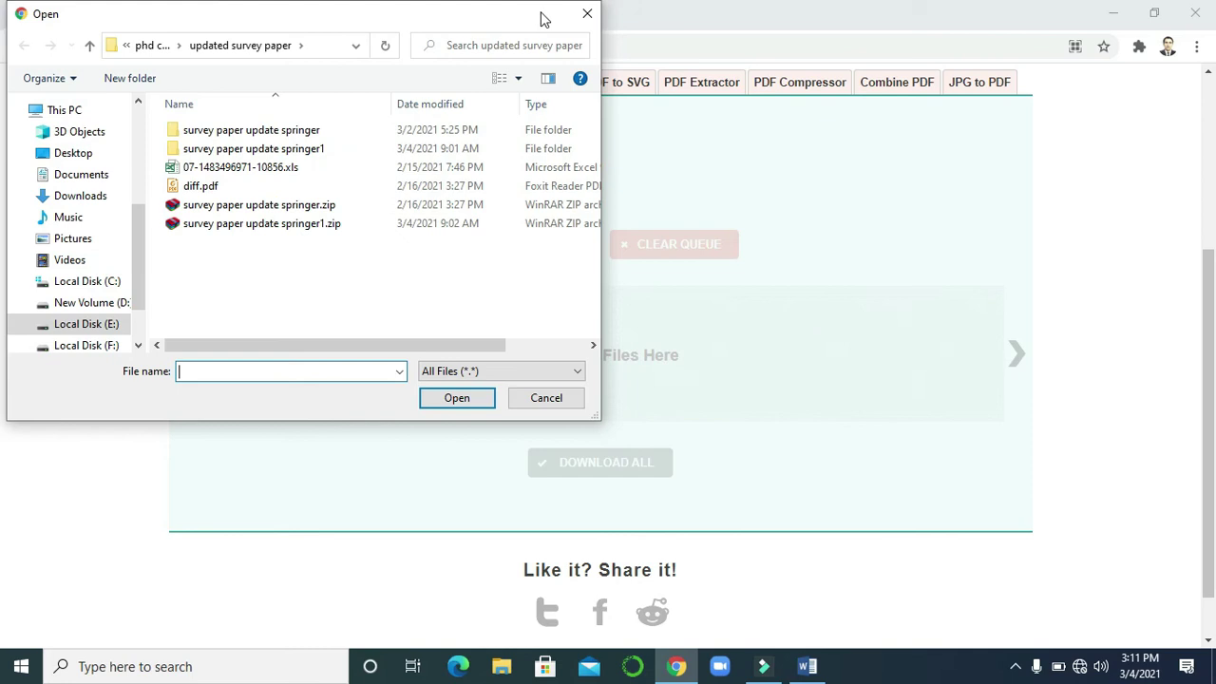
pyautogui.moveTo(76, 190)
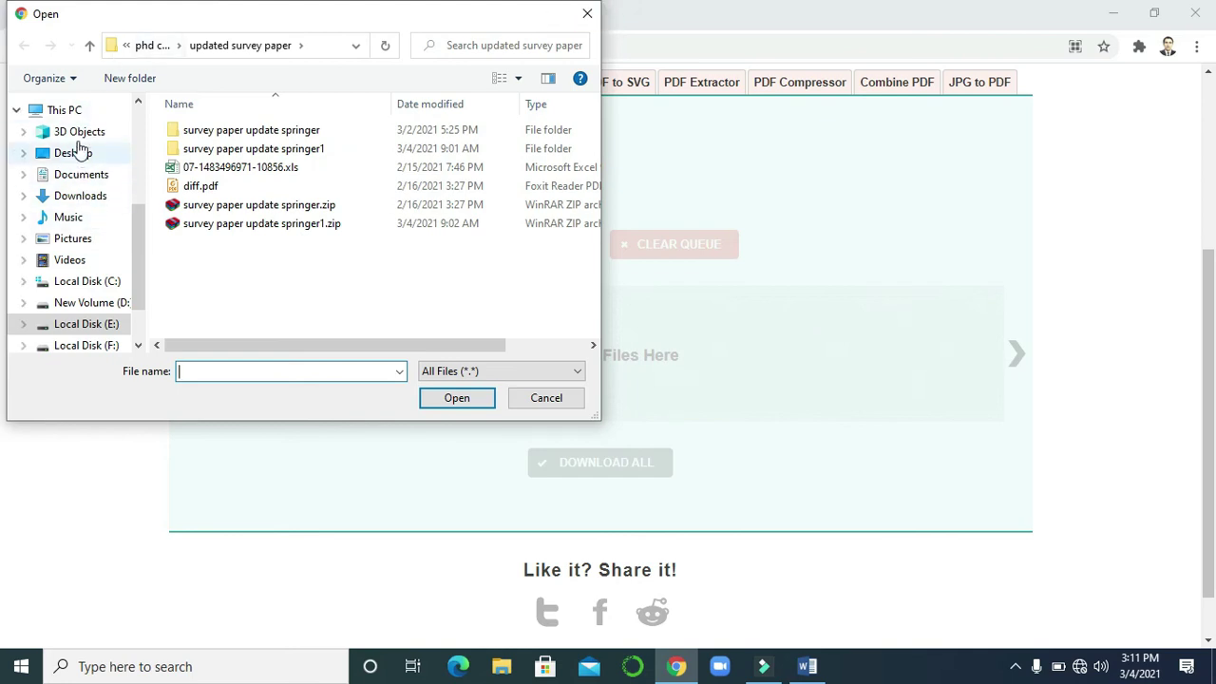
pyautogui.click(76, 154)
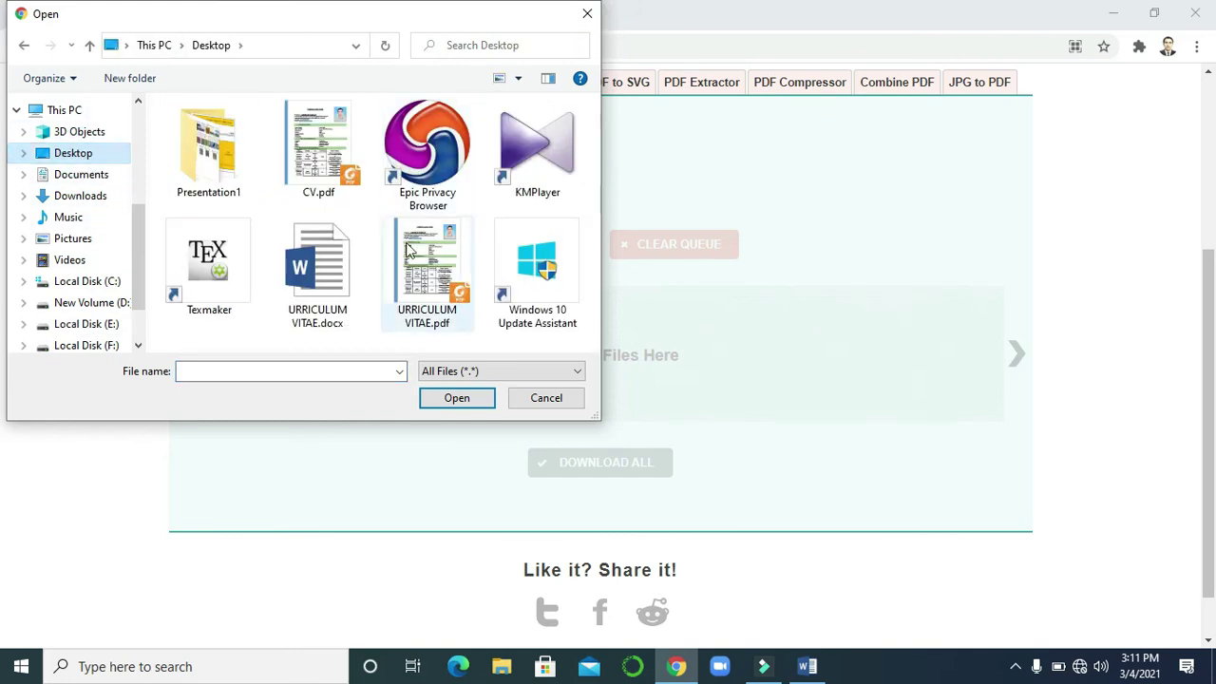
pyautogui.doubleClick(318, 266)
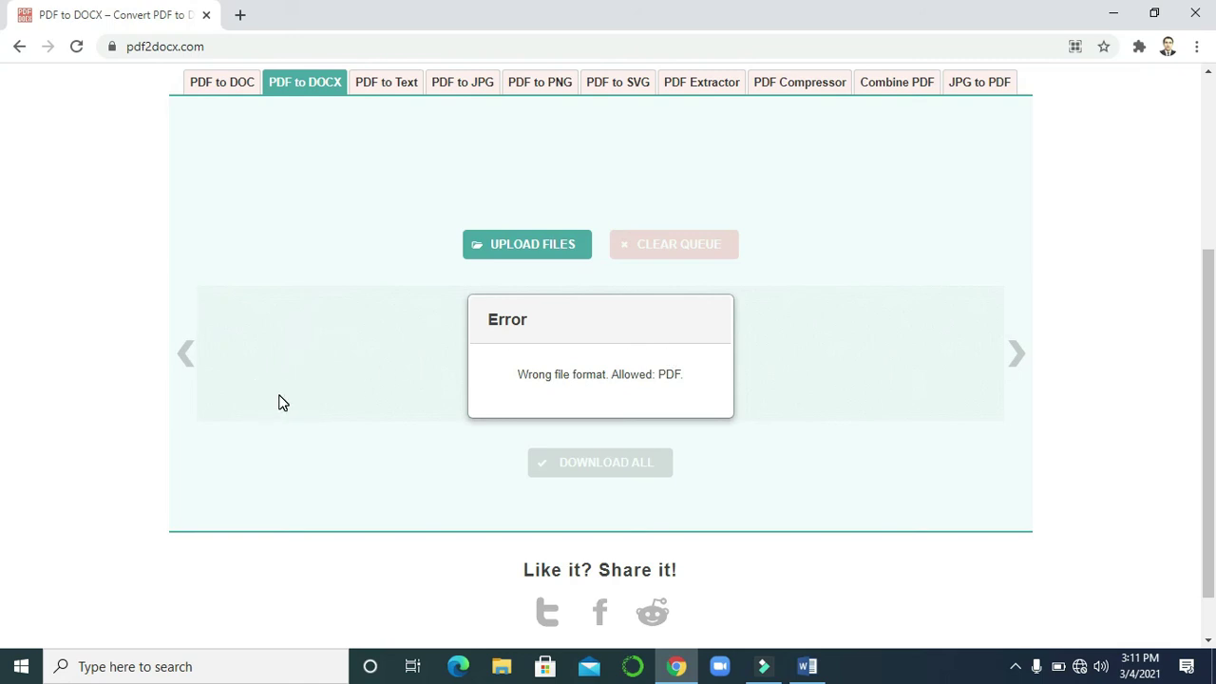
pyautogui.moveTo(1208, 327); pyautogui.dragTo(1212, 99)
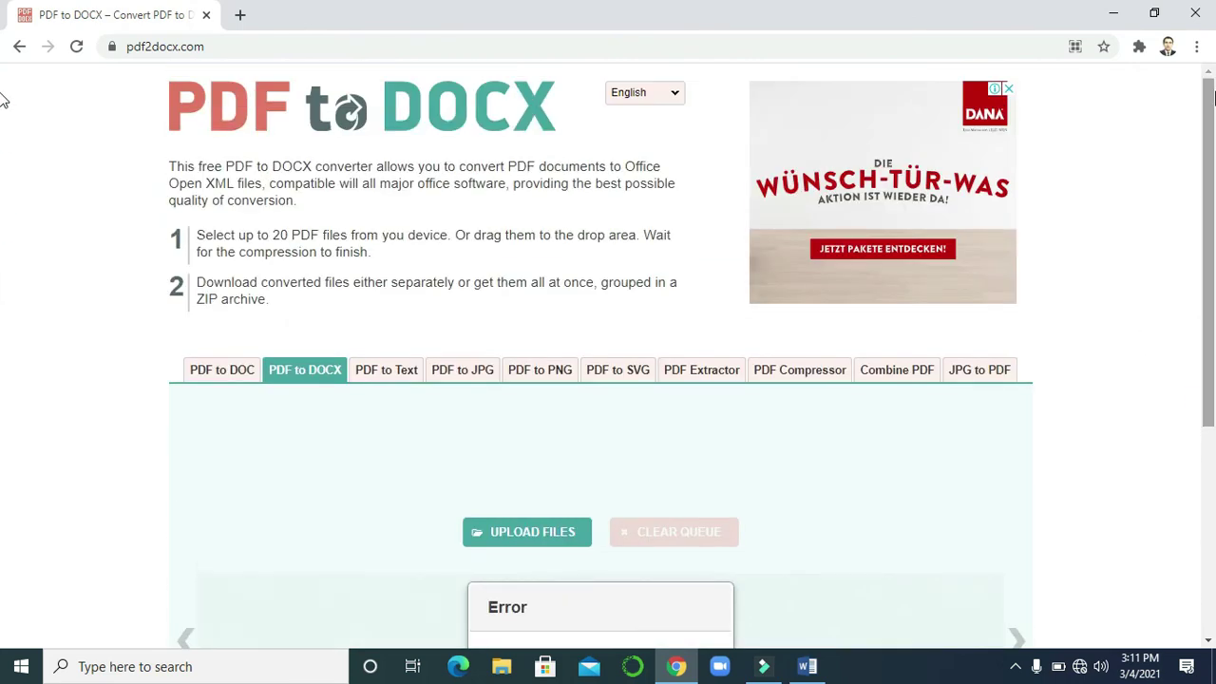